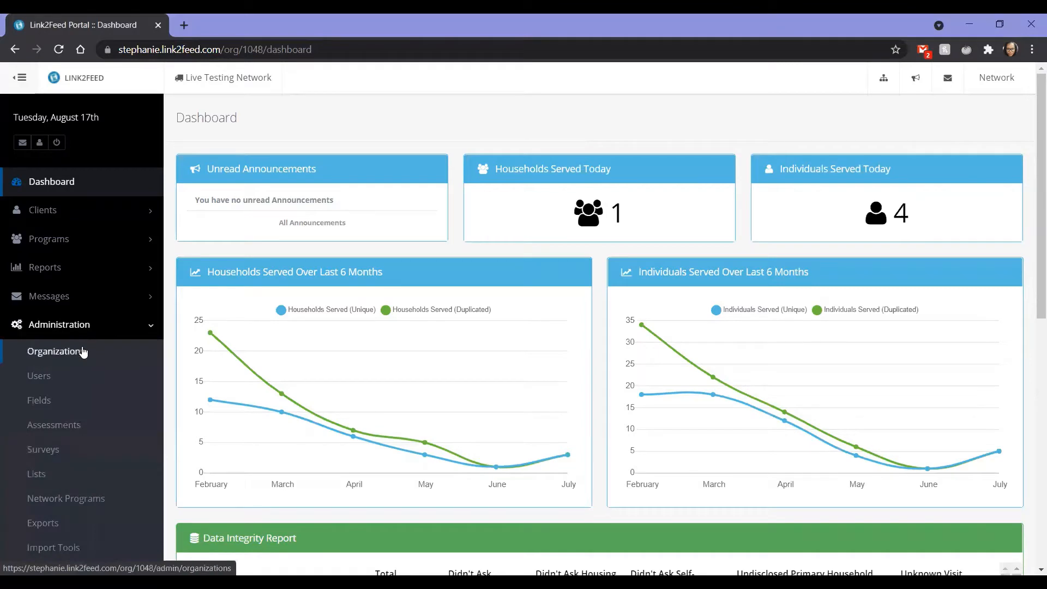
# Open the Intake Settings of the Live Testing Network in the organization administration
pyautogui.click(83, 352)
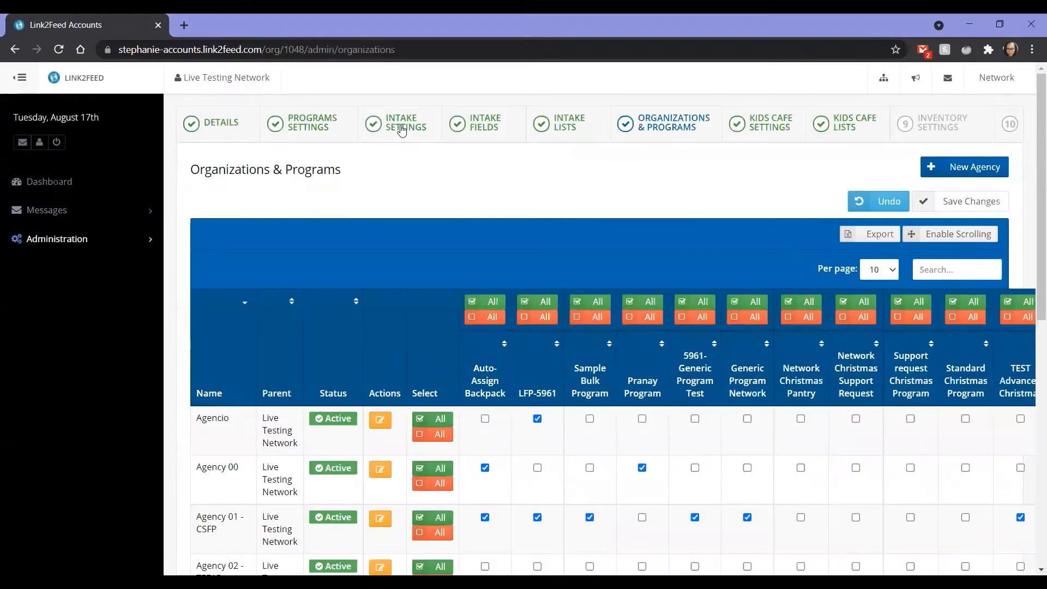
pyautogui.click(402, 131)
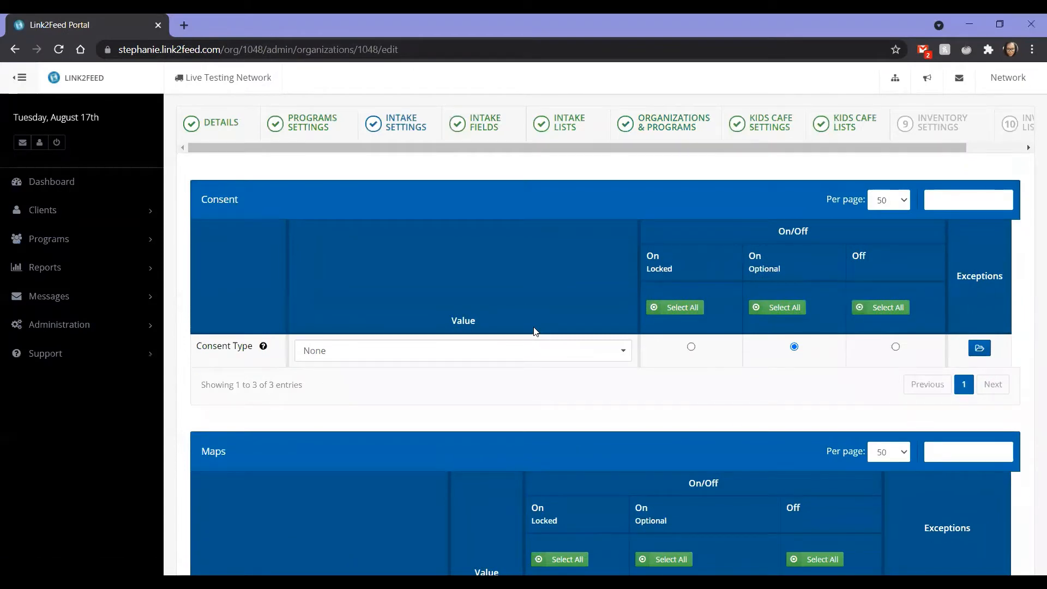
# Review the network's intake settings, from Consent and Maps through Intake Options and Household Summary Box to Appointments
pyautogui.scroll(-1, 534, 331)
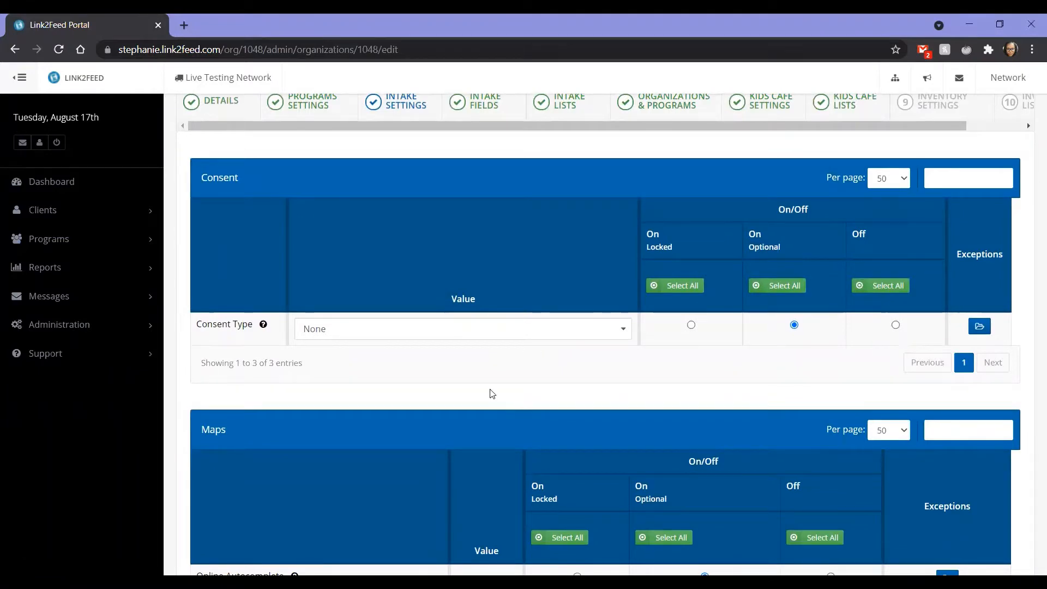
pyautogui.scroll(-2, 491, 392)
pyautogui.scroll(2, 491, 391)
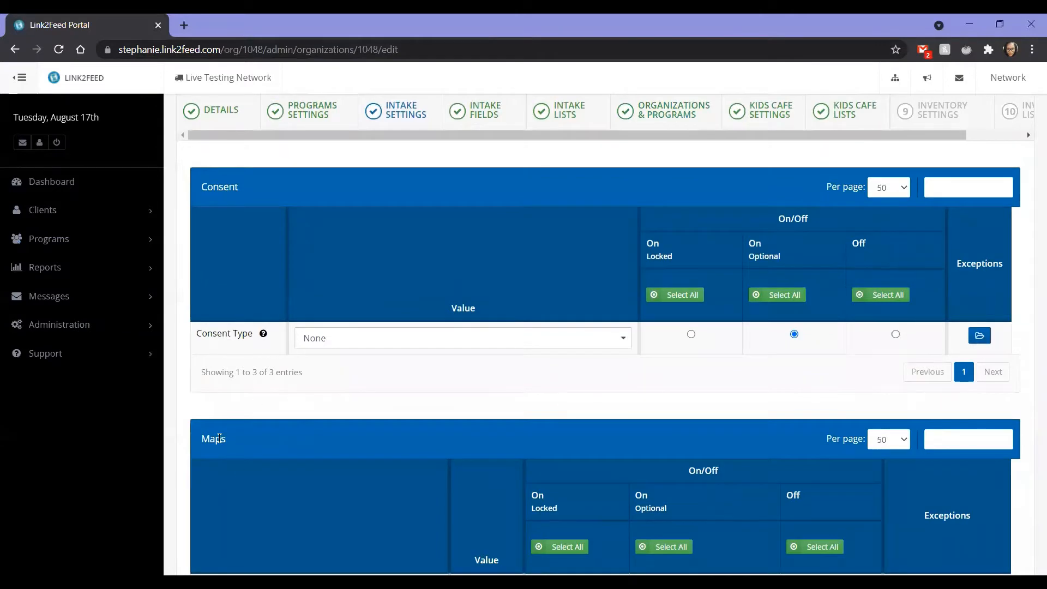
pyautogui.scroll(-10, 218, 439)
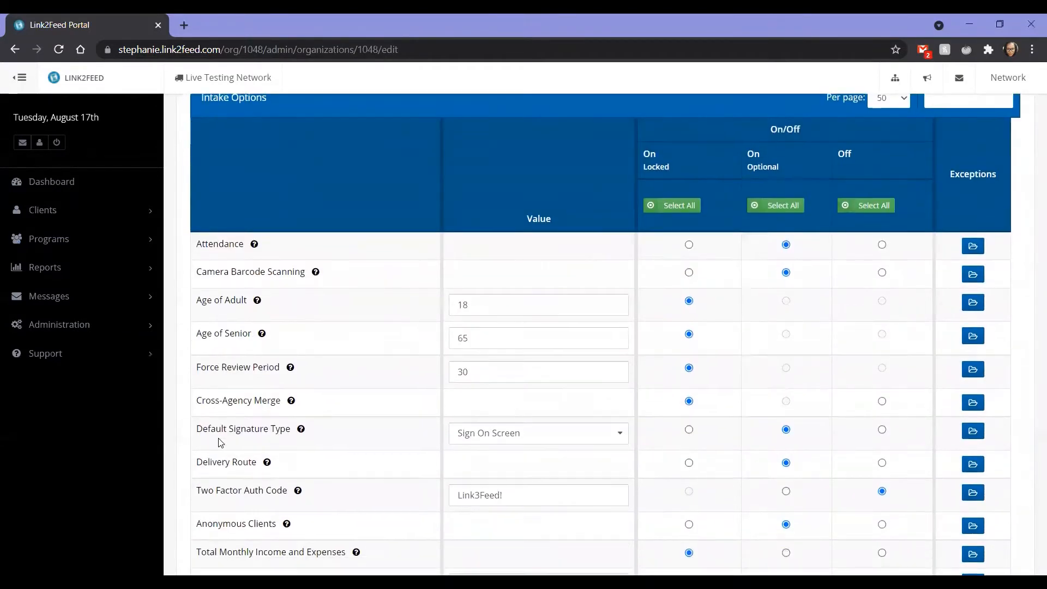
pyautogui.scroll(-5, 220, 441)
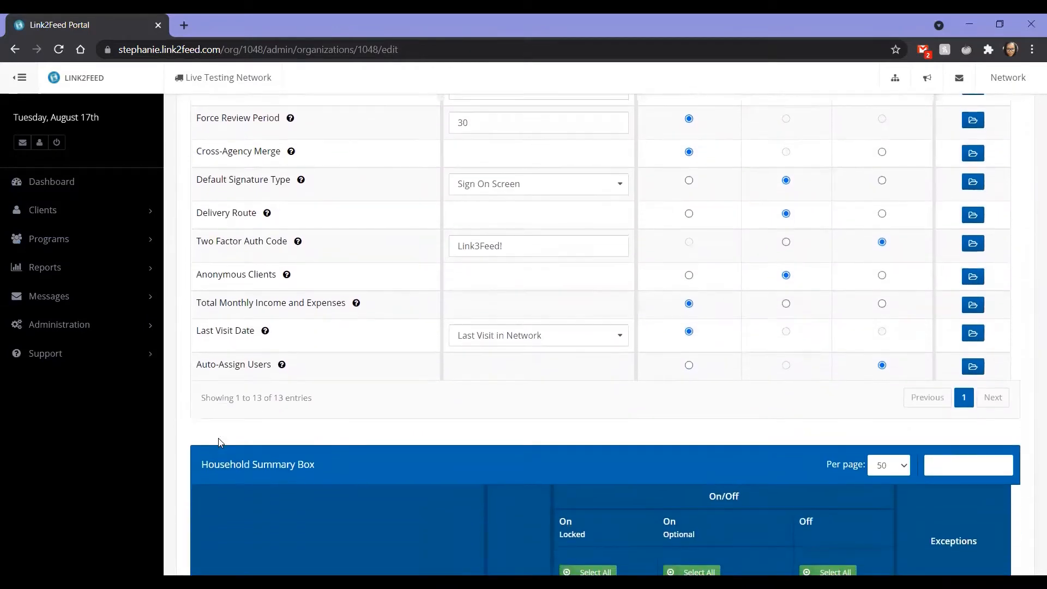
pyautogui.scroll(-10, 221, 467)
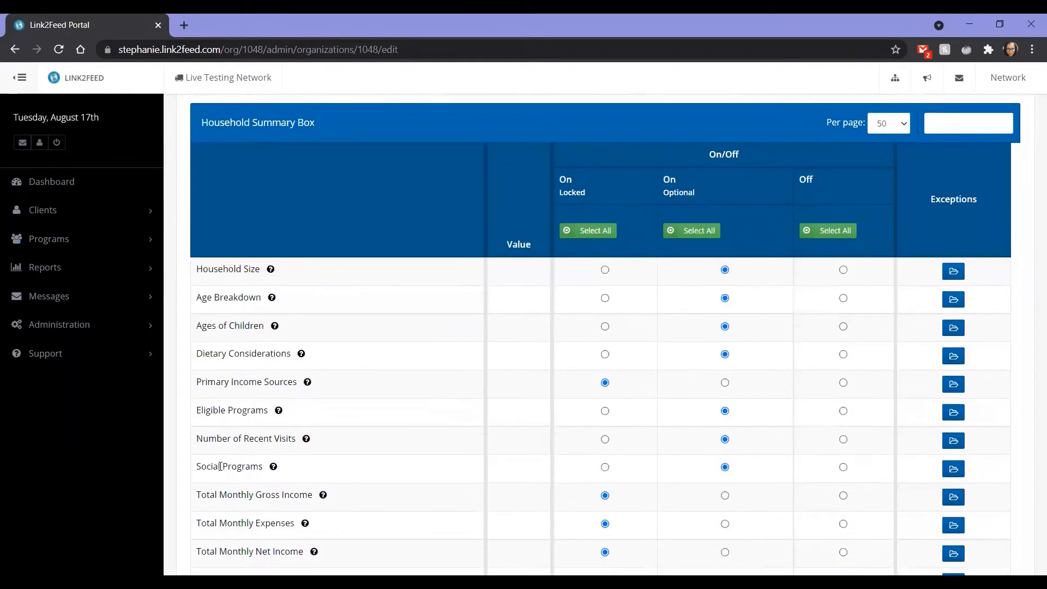
pyautogui.scroll(-3, 220, 467)
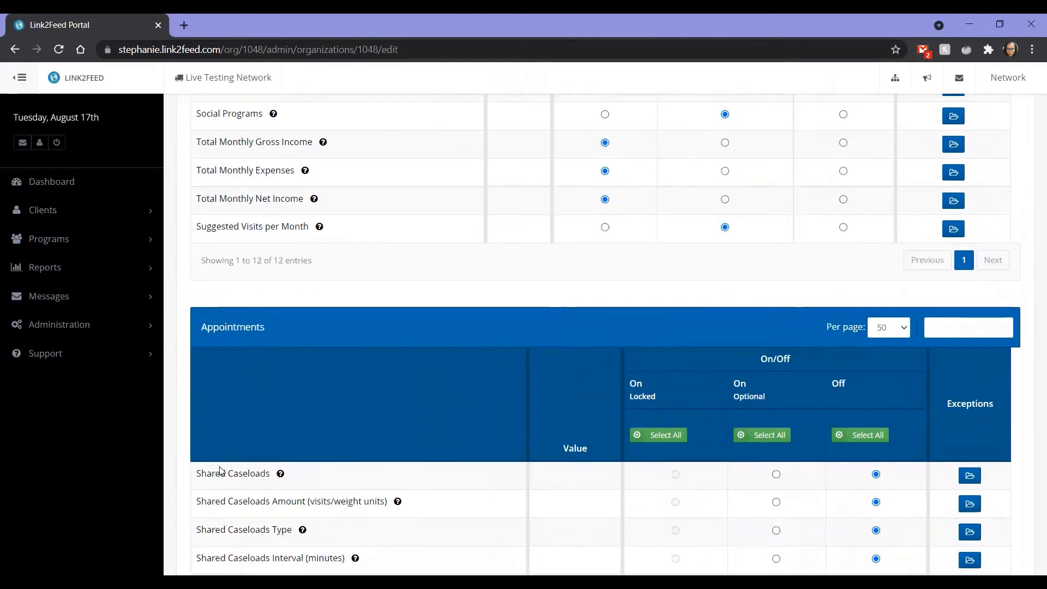
pyautogui.scroll(-1, 262, 371)
pyautogui.scroll(-2, 261, 376)
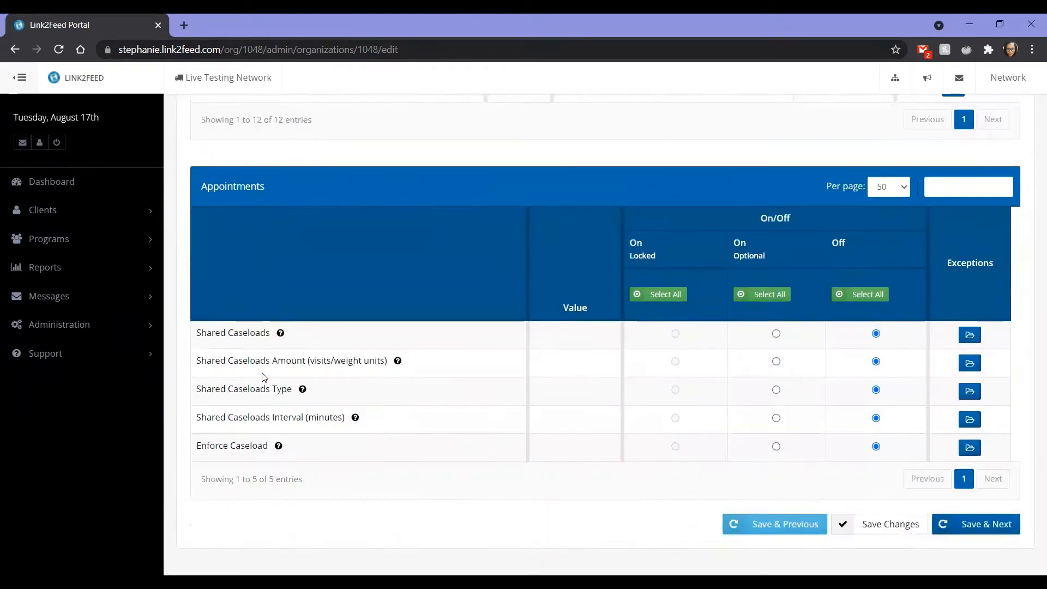
pyautogui.scroll(11, 262, 376)
pyautogui.scroll(9, 263, 377)
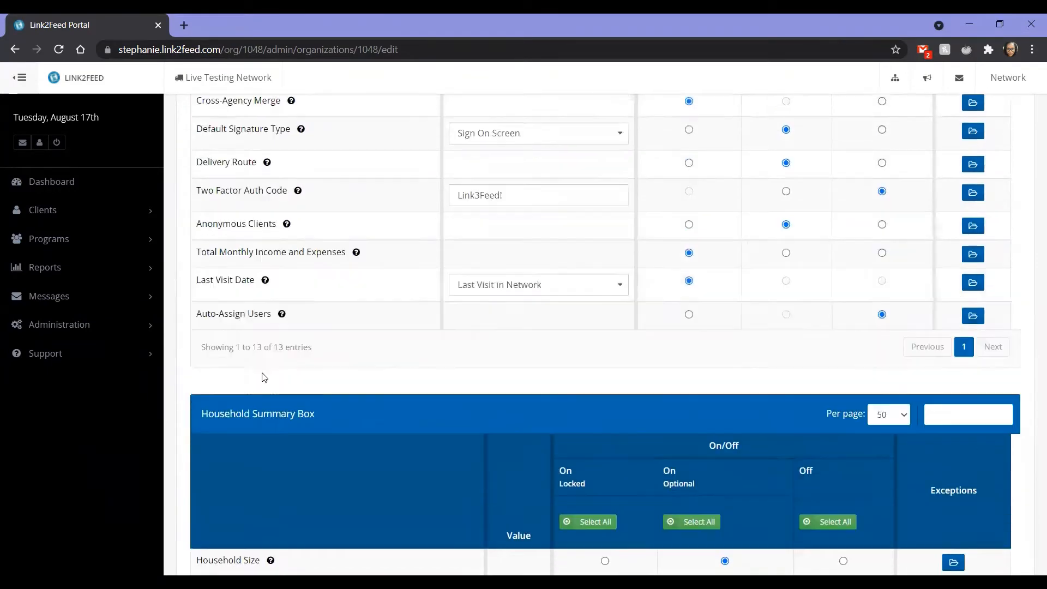
pyautogui.scroll(2, 264, 376)
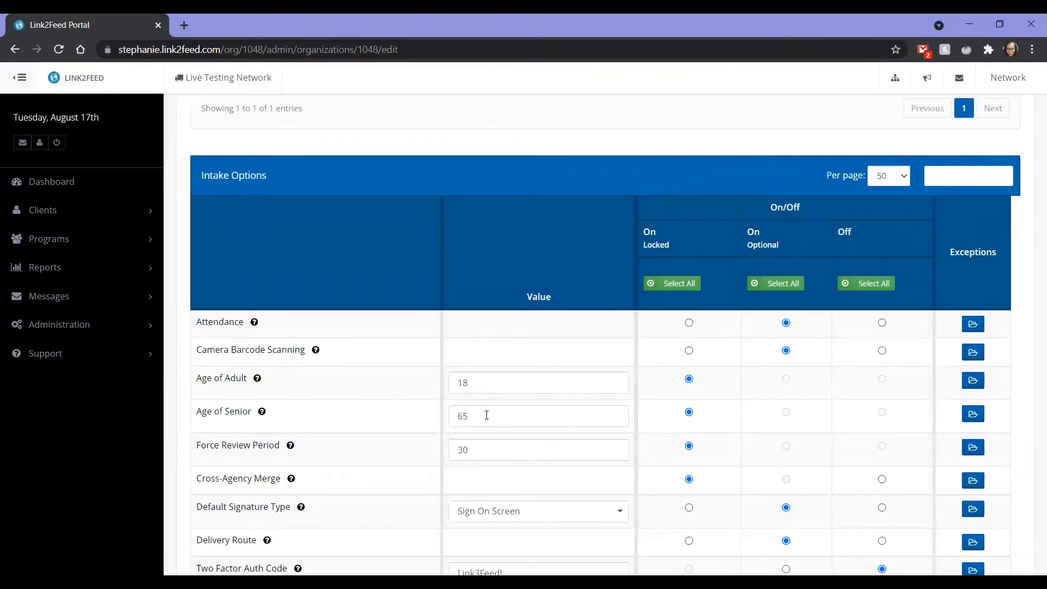
# Set the Attendance intake option to On Locked for the network
pyautogui.scroll(-2, 486, 414)
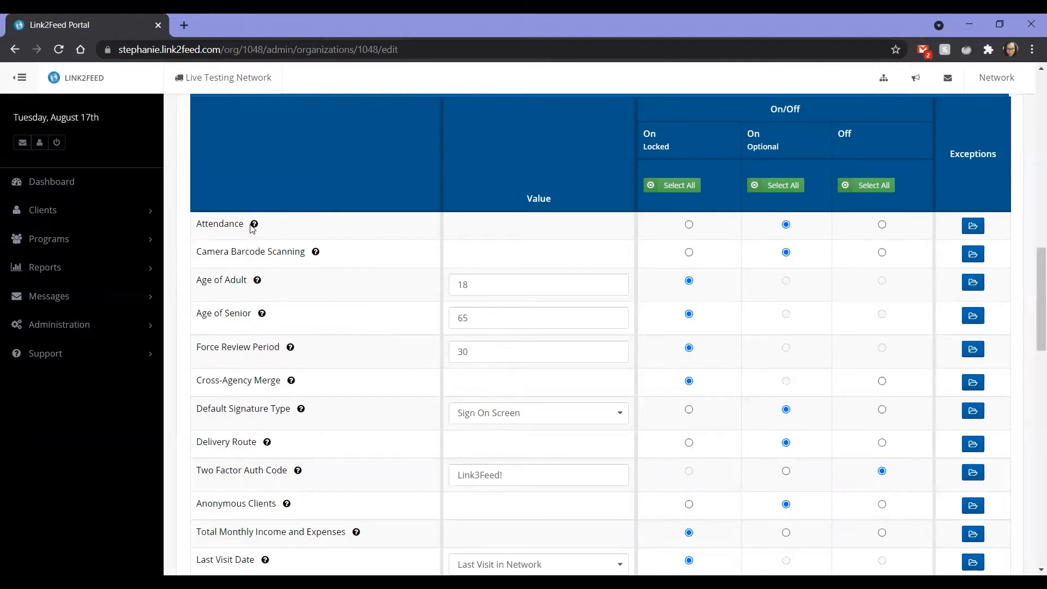
pyautogui.moveTo(255, 228)
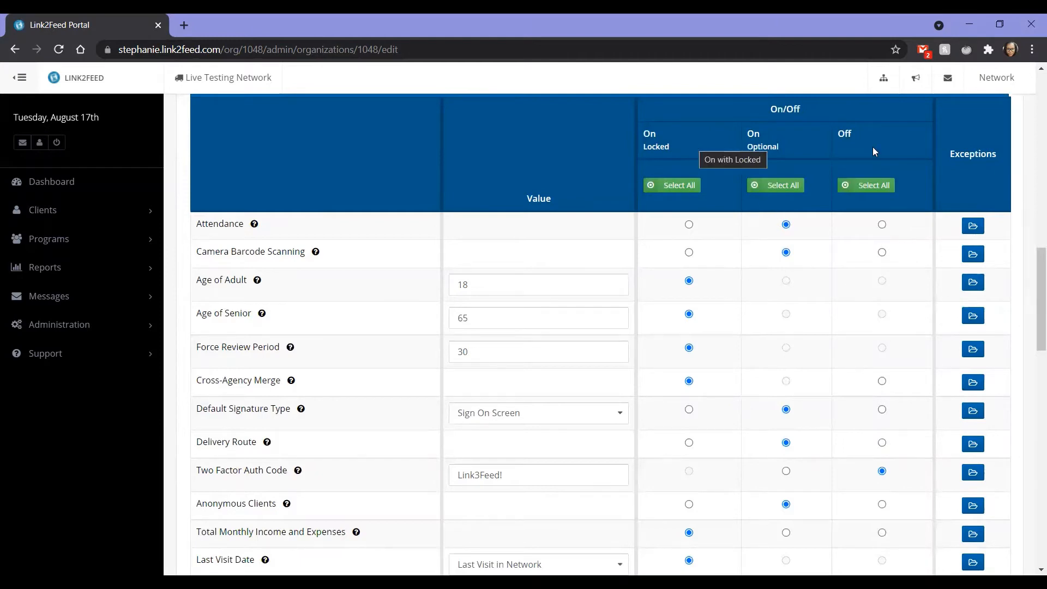
pyautogui.click(689, 225)
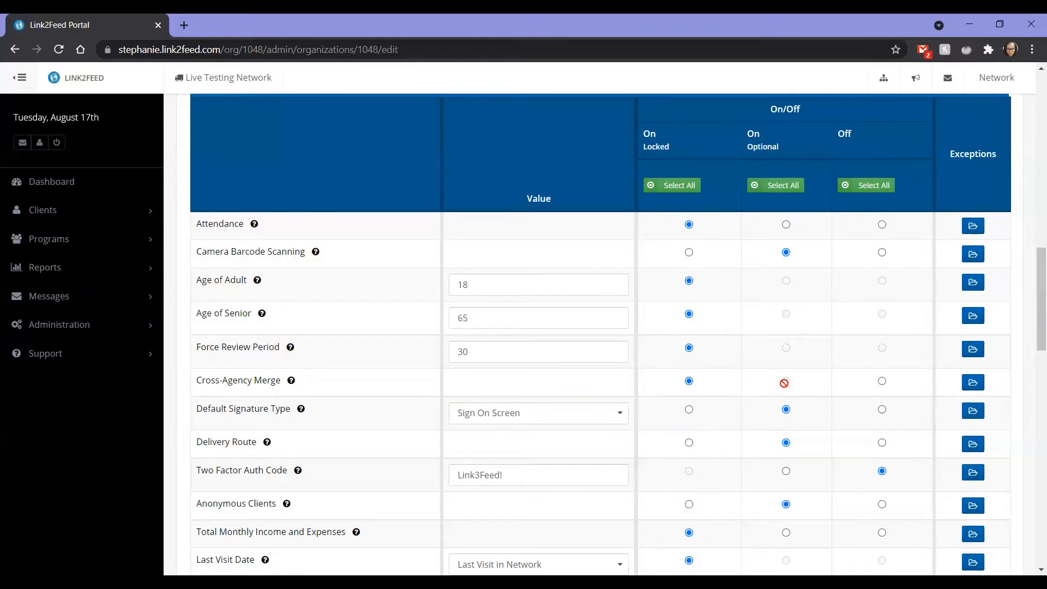
# View the organization exceptions for the Camera Barcode Scanning setting, and return to the network's intake settings
pyautogui.scroll(-3, 792, 391)
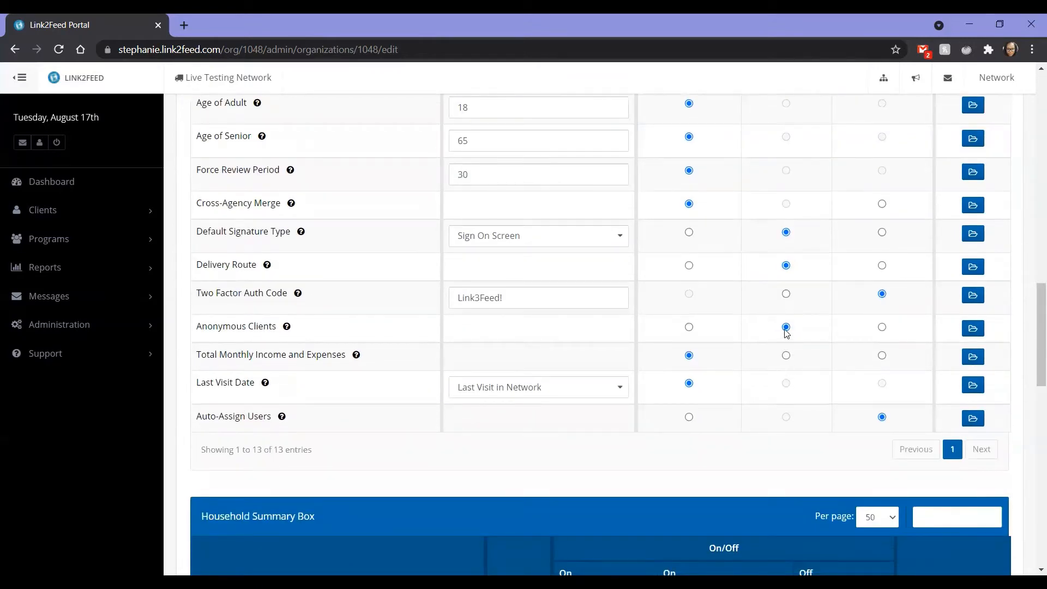
pyautogui.scroll(1, 786, 330)
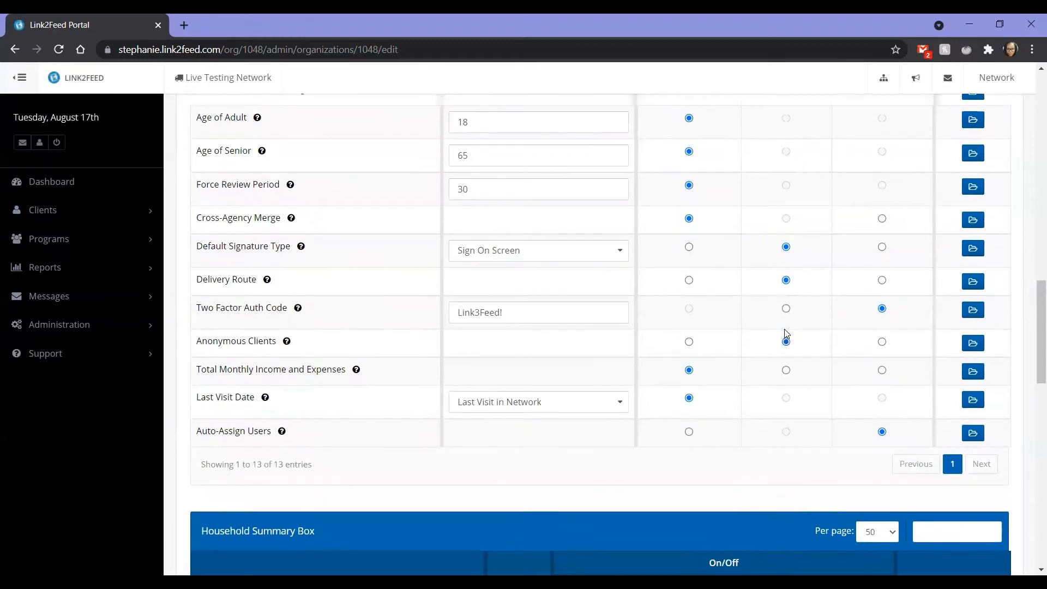
pyautogui.scroll(1, 786, 332)
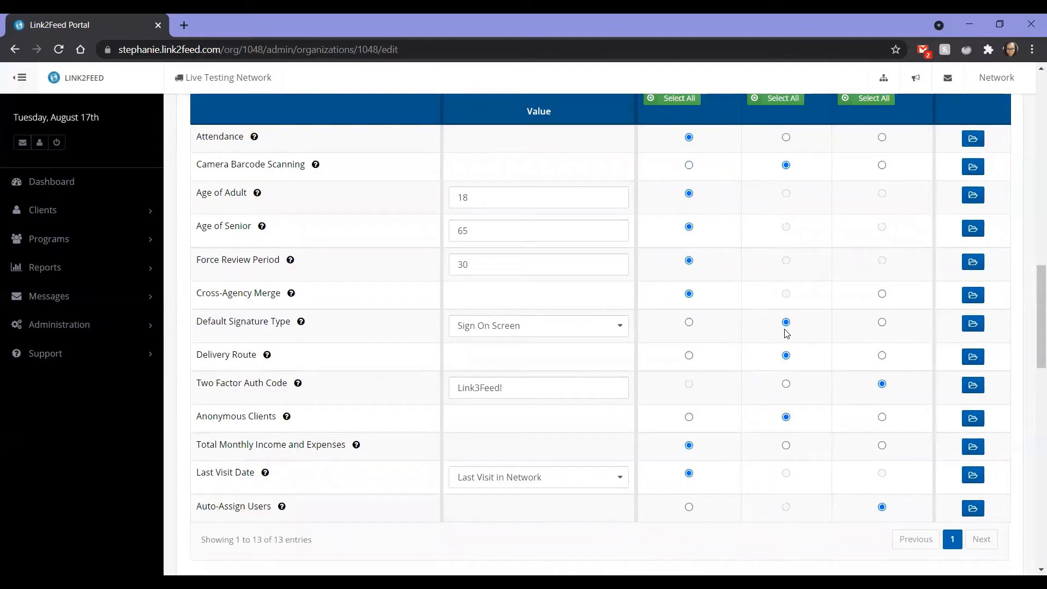
pyautogui.scroll(1, 786, 330)
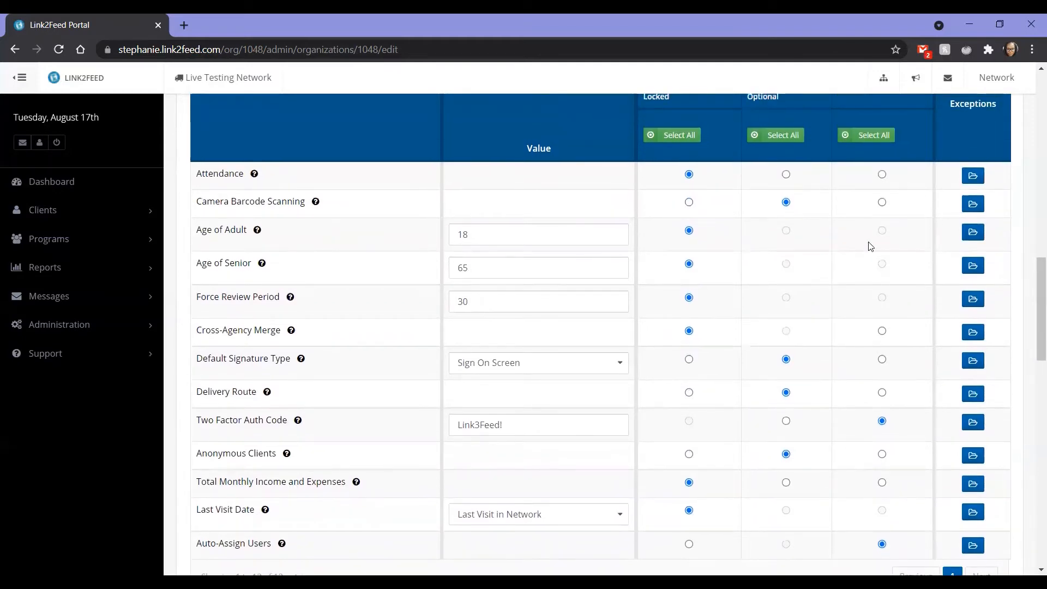
pyautogui.scroll(1, 867, 210)
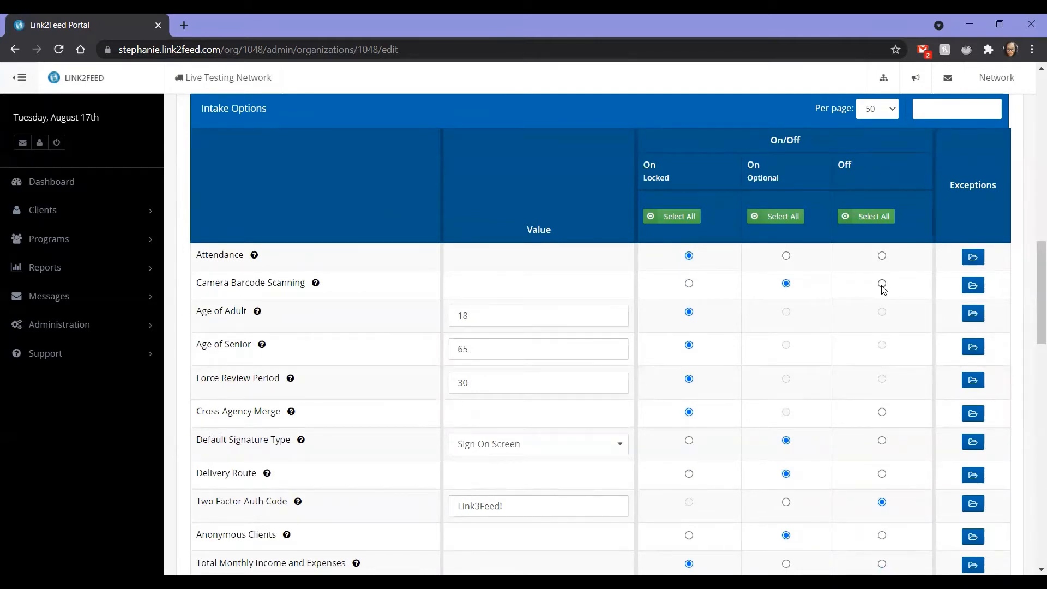
pyautogui.click(972, 288)
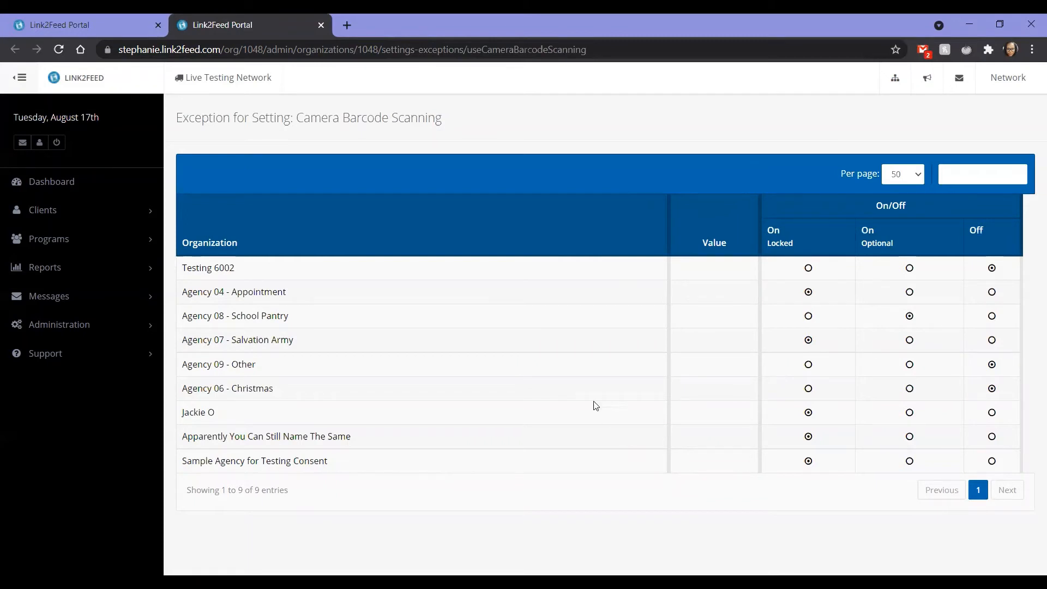
pyautogui.click(321, 25)
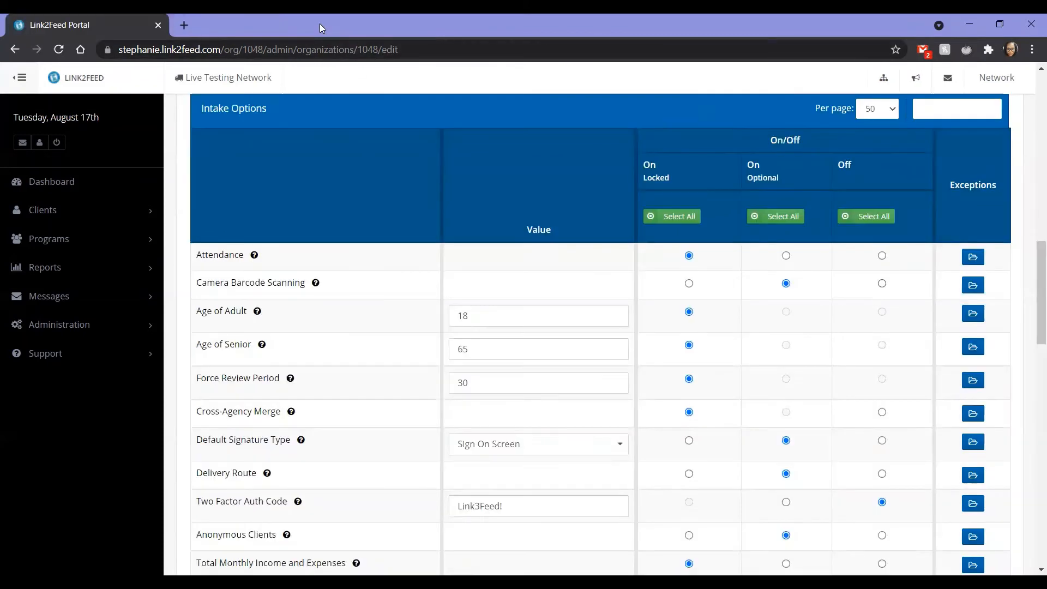
# Save the changes to the network's intake settings
pyautogui.scroll(-15, 738, 273)
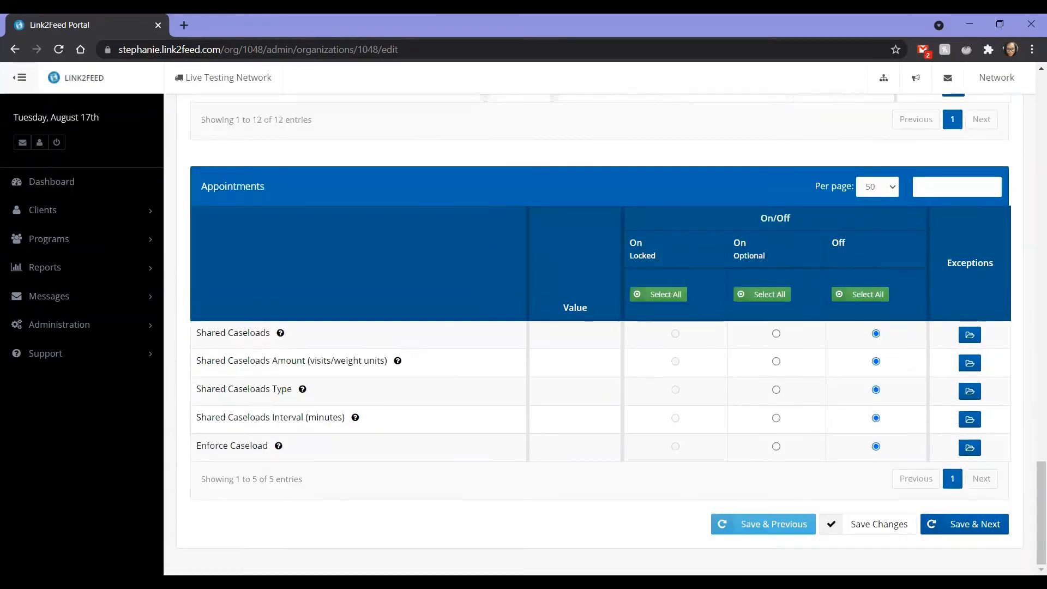
pyautogui.click(902, 524)
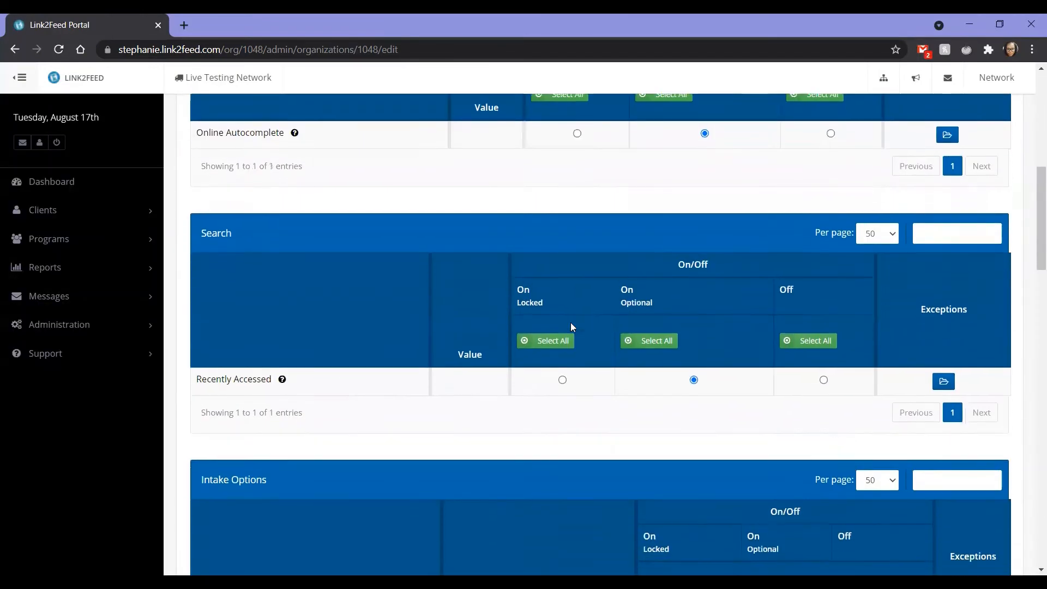
# Check the network's Intake Options once more and switch to the organization Agency 03 - Pantry
pyautogui.scroll(-8, 571, 327)
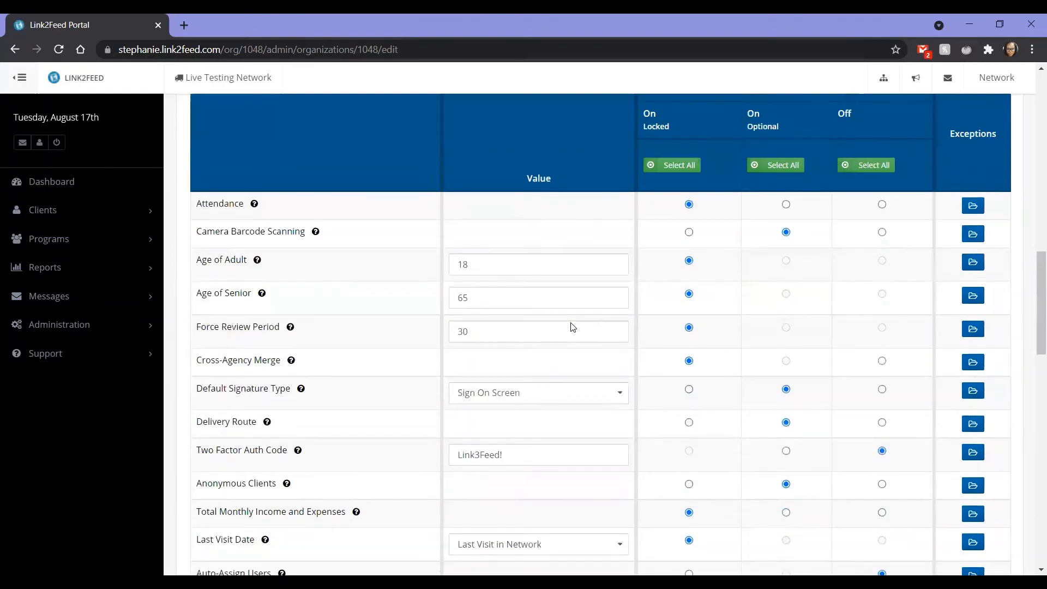
pyautogui.scroll(1, 573, 326)
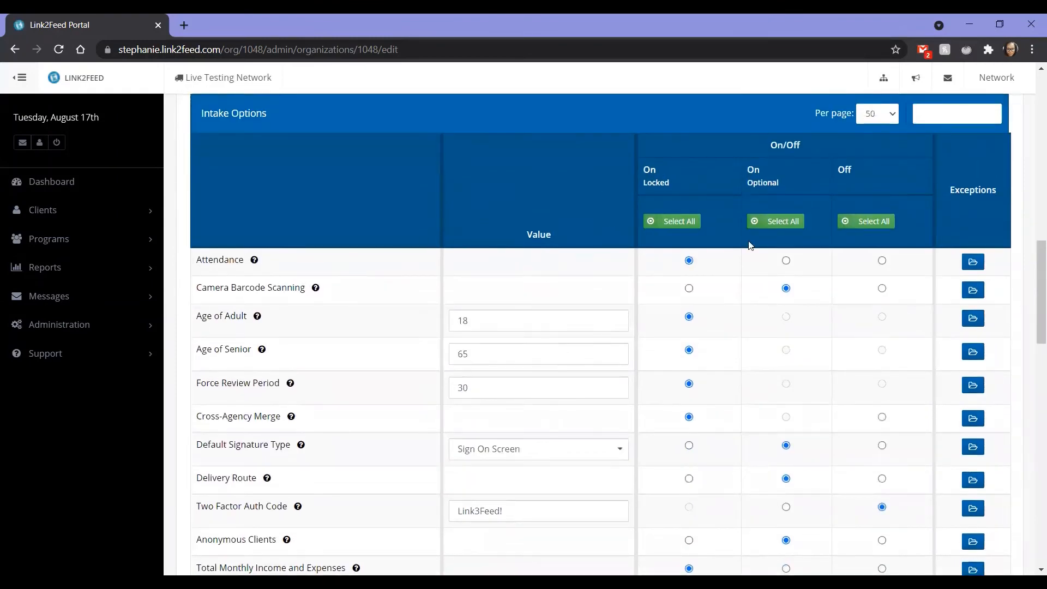
pyautogui.scroll(-6, 708, 265)
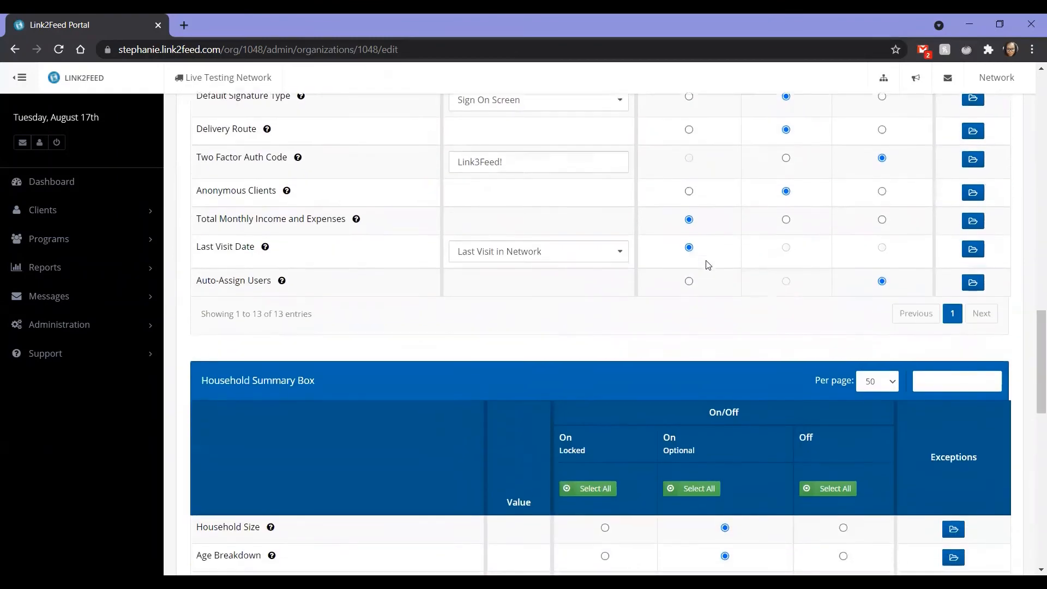
pyautogui.scroll(1, 708, 265)
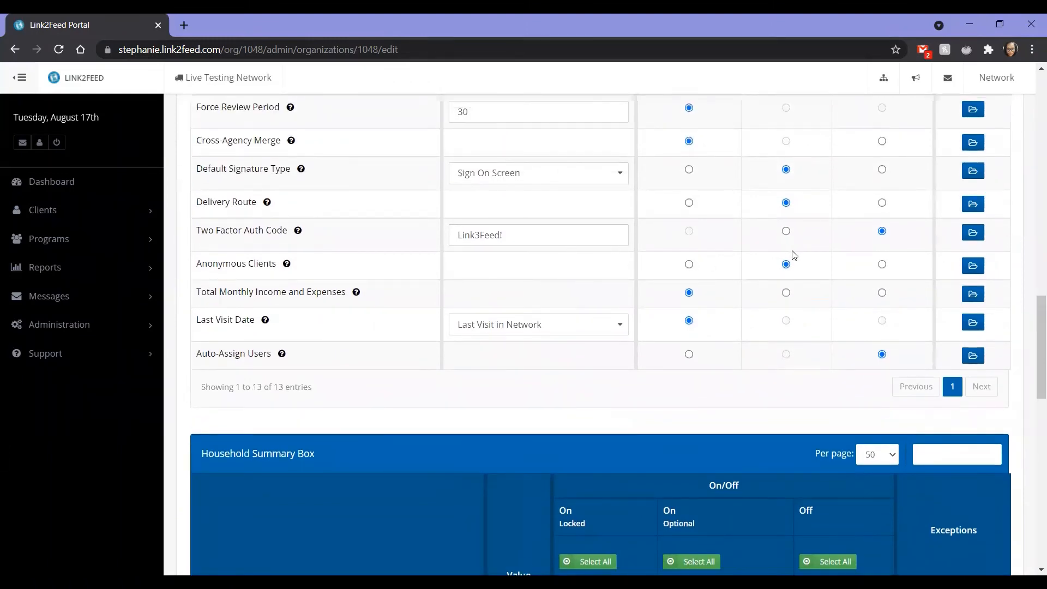
pyautogui.scroll(5, 794, 255)
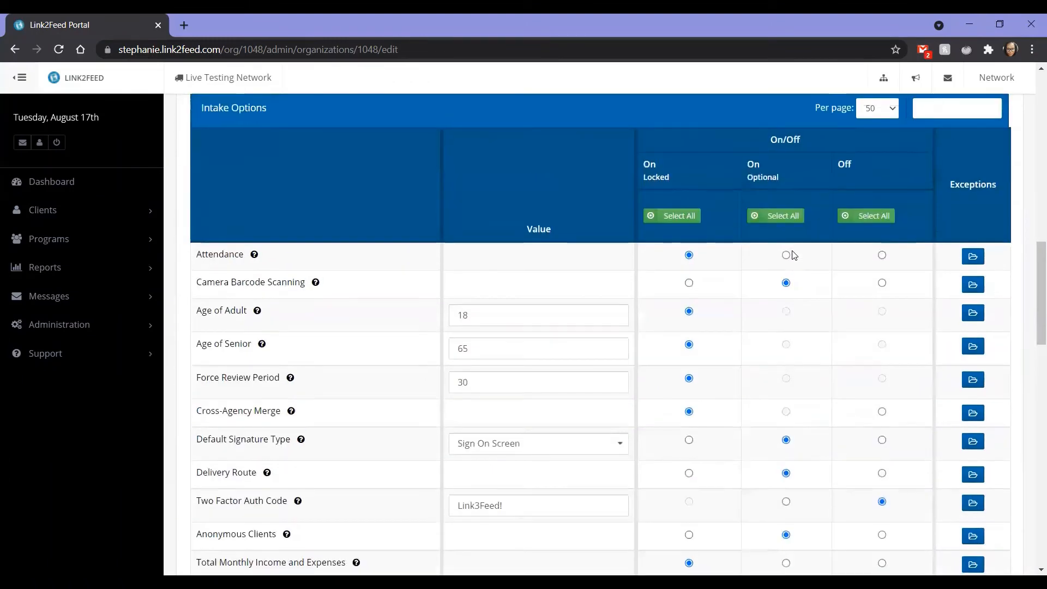
pyautogui.click(884, 81)
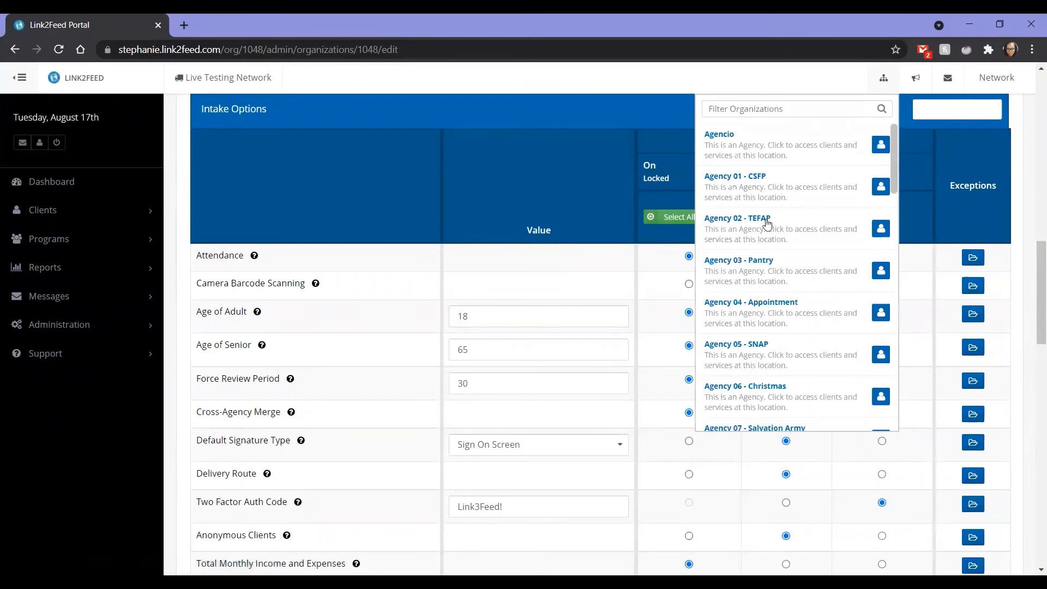
pyautogui.click(791, 265)
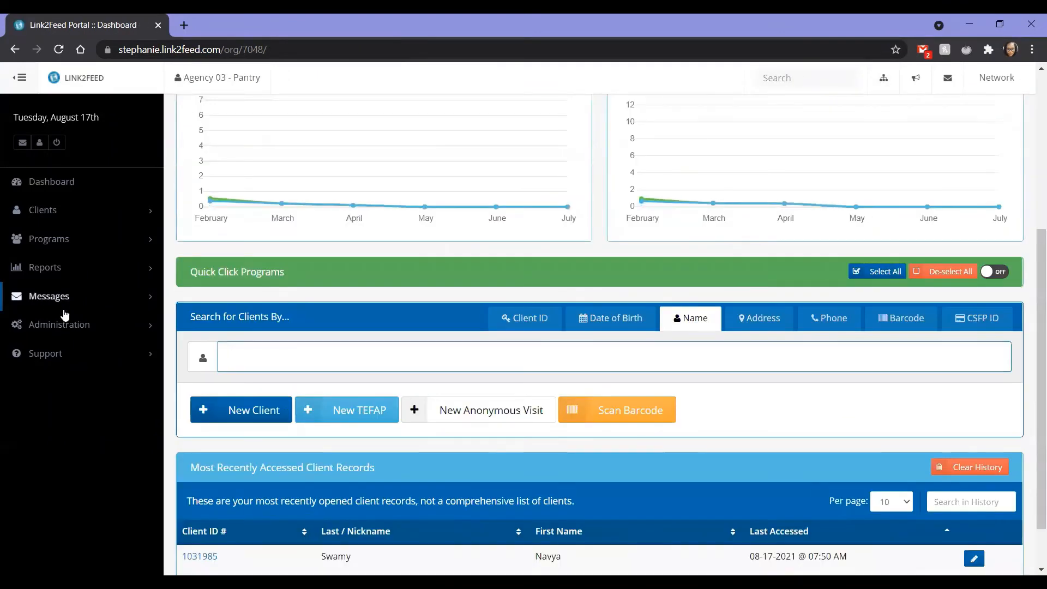
# Open the intake settings of Agency 03 - Pantry through the organization administration
pyautogui.click(63, 326)
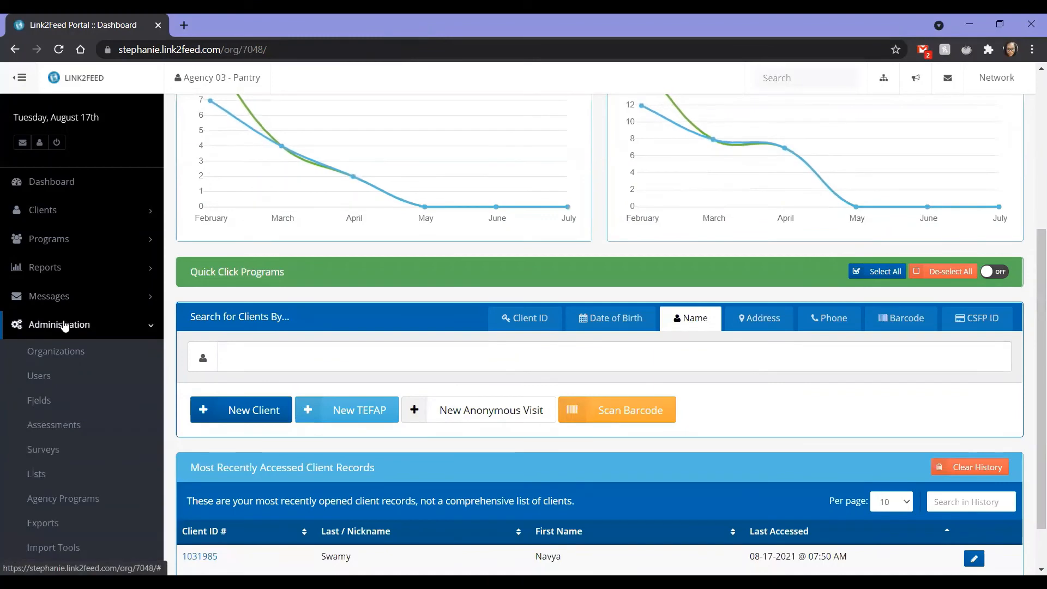
pyautogui.click(66, 353)
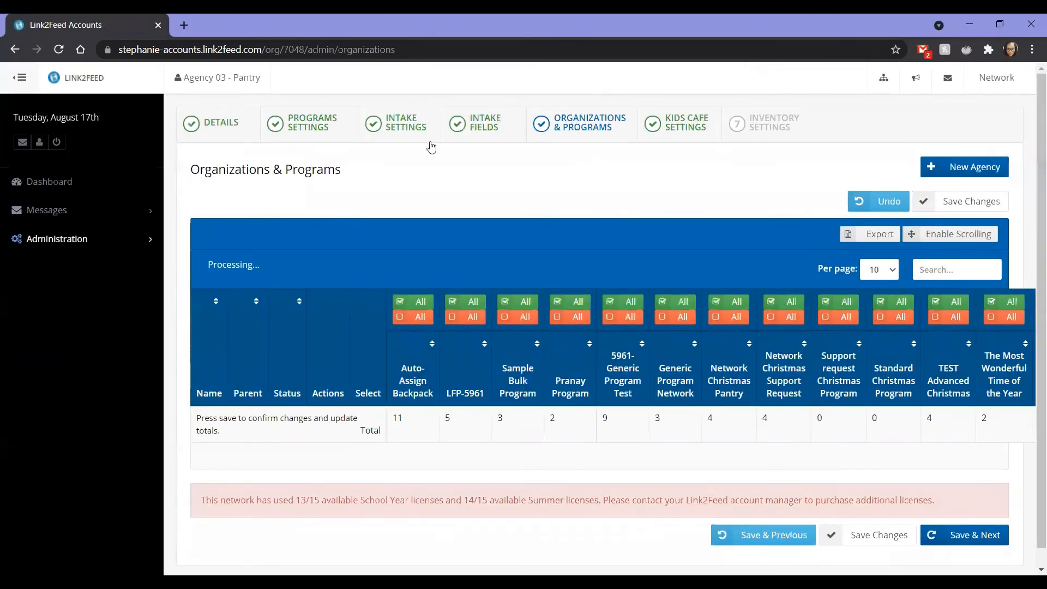
pyautogui.click(396, 130)
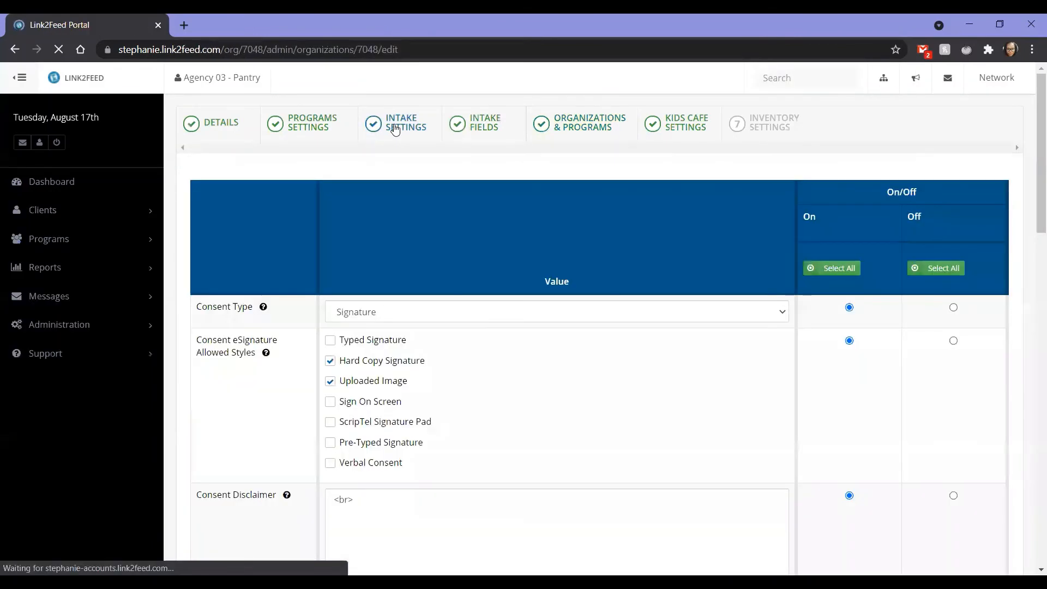
# Review the agency's Consent, Maps, Search and Intake Options sections and the On/Off choices offered for each setting
pyautogui.scroll(-4, 672, 352)
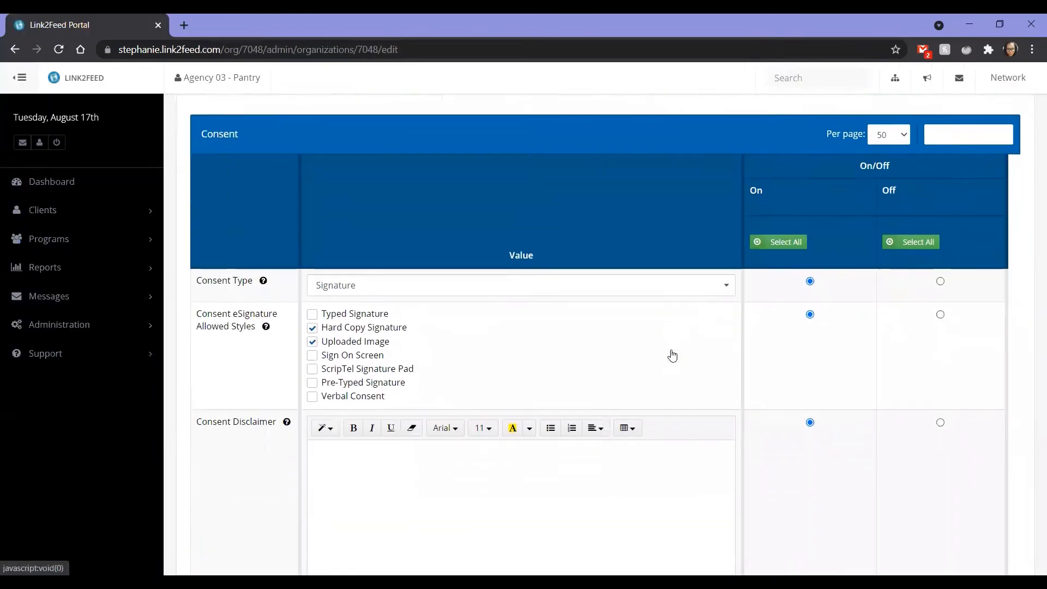
pyautogui.scroll(-3, 672, 351)
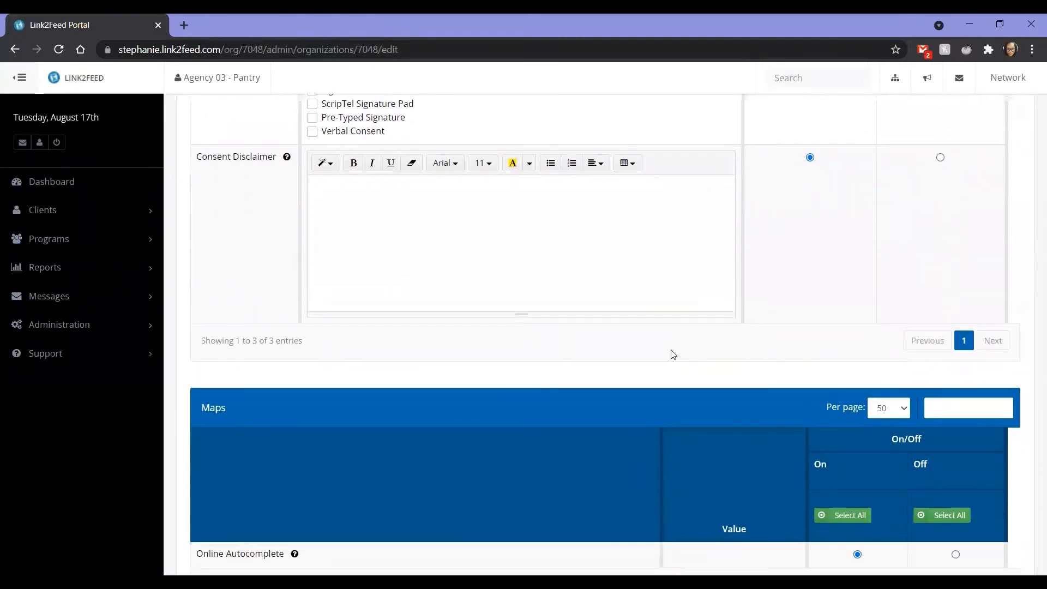
pyautogui.scroll(4, 672, 356)
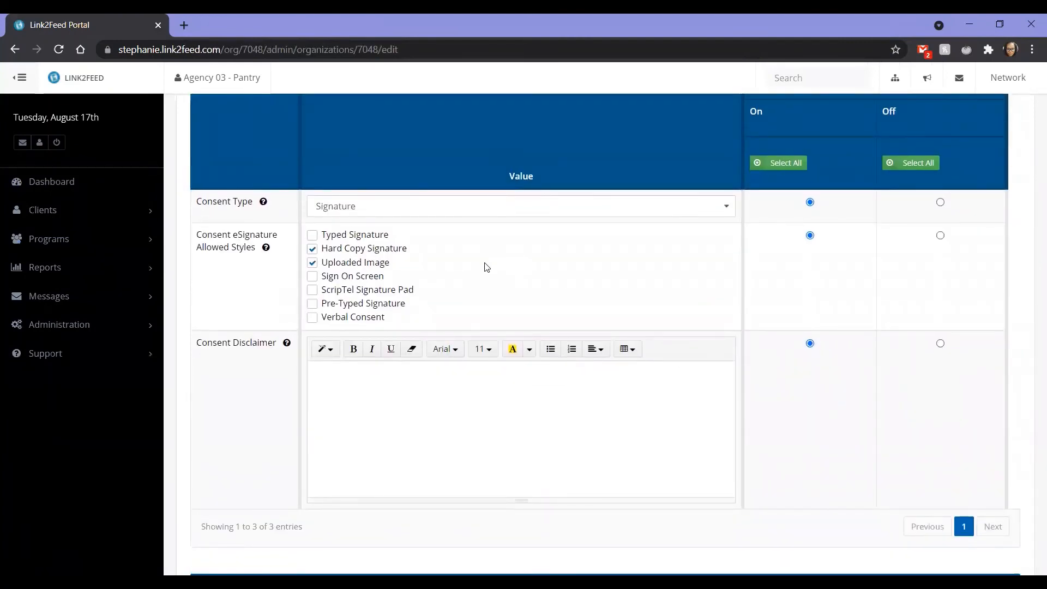
pyautogui.scroll(-1, 487, 266)
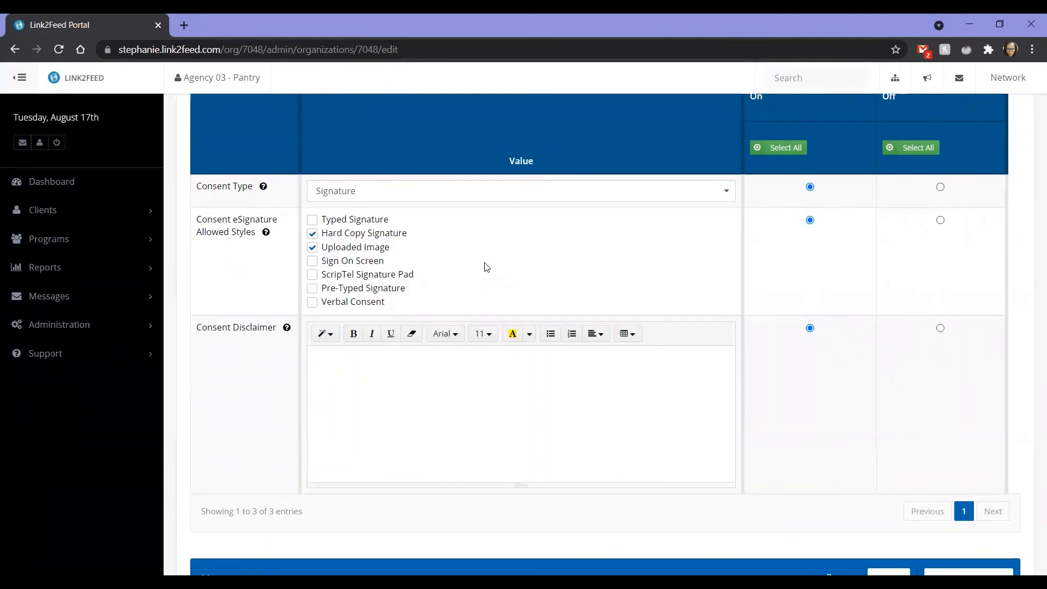
pyautogui.scroll(-4, 487, 267)
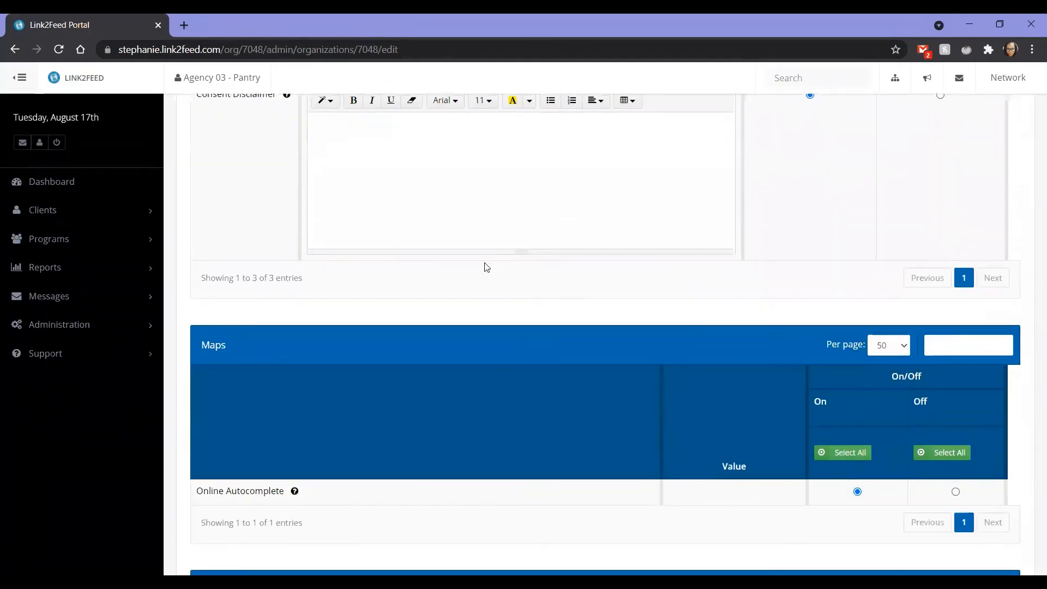
pyautogui.scroll(-11, 487, 267)
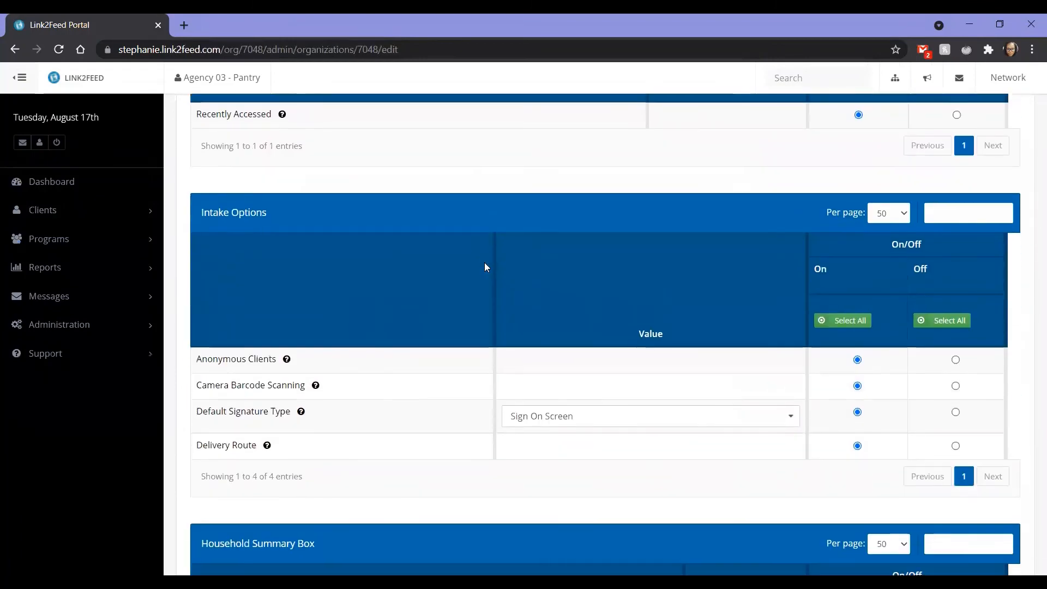
pyautogui.scroll(-1, 485, 262)
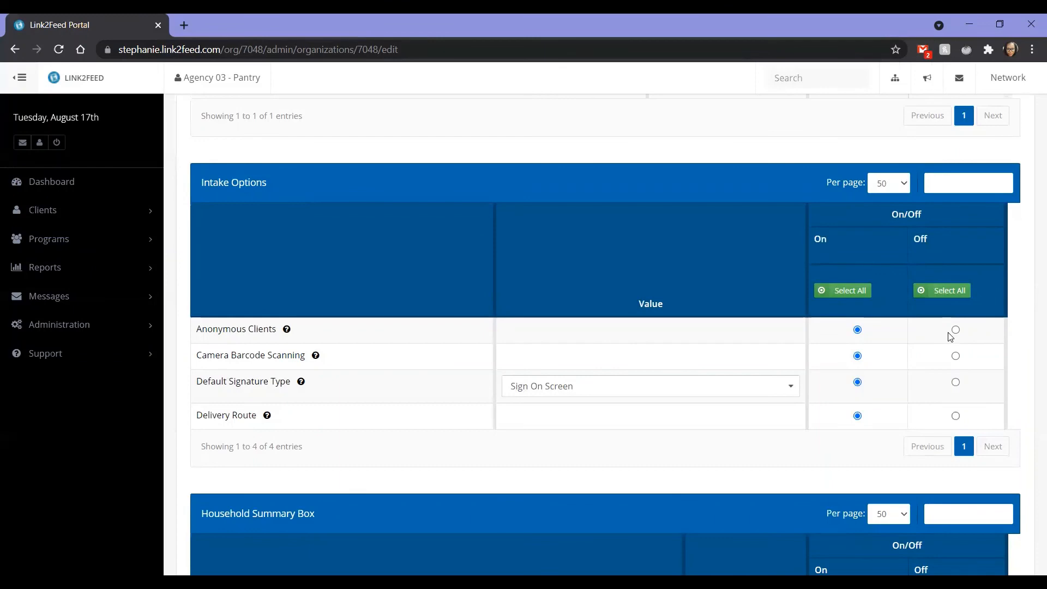
pyautogui.scroll(9, 950, 337)
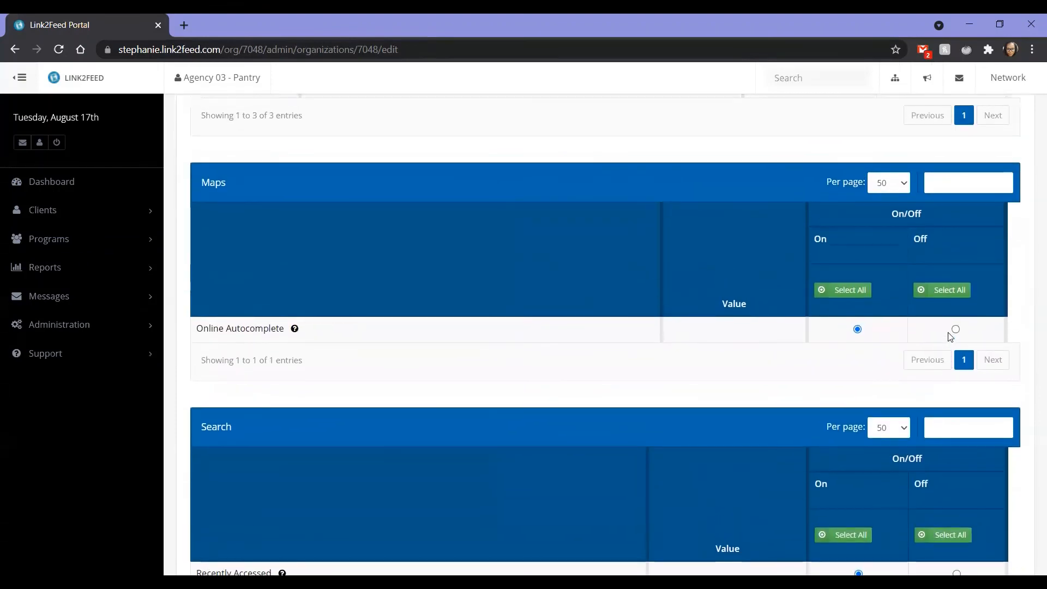